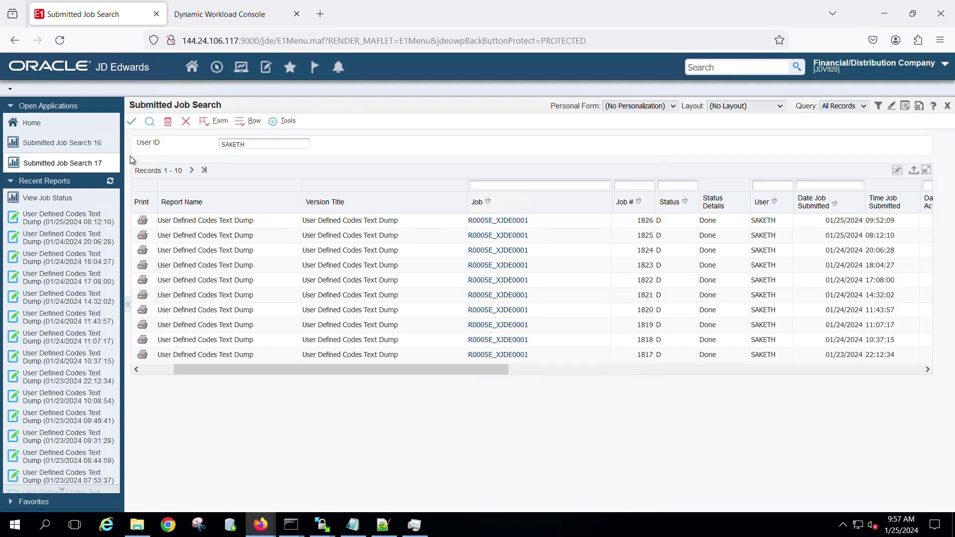
Step: Open the job status view and review the submitted User Defined Codes Text Dump jobs
click(163, 372)
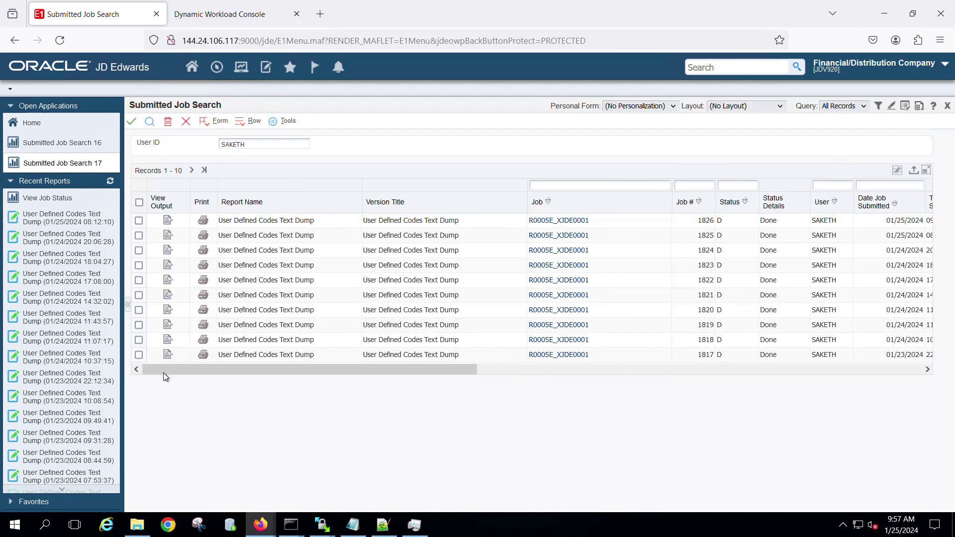
click(62, 207)
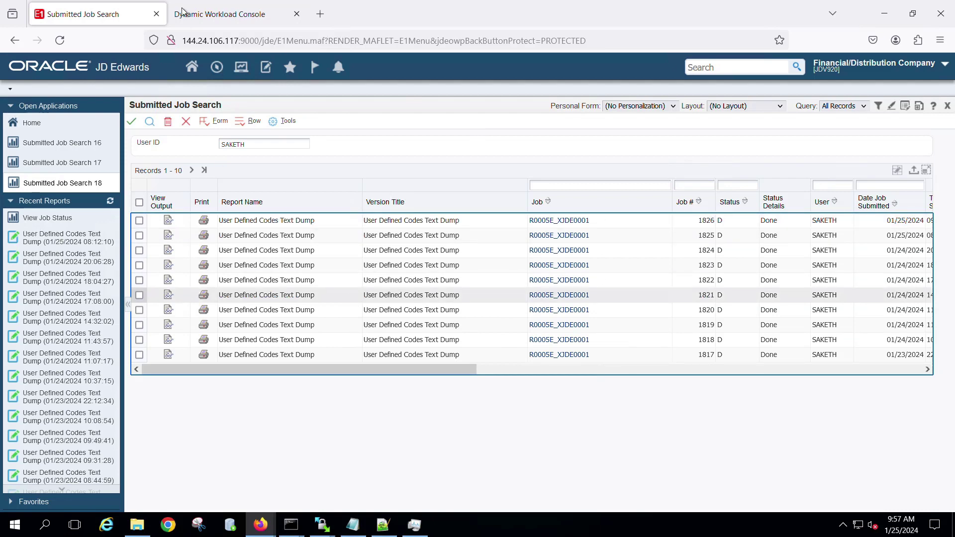
Step: Switch to the Dynamic Workload Console and open the Workload Designer
click(218, 14)
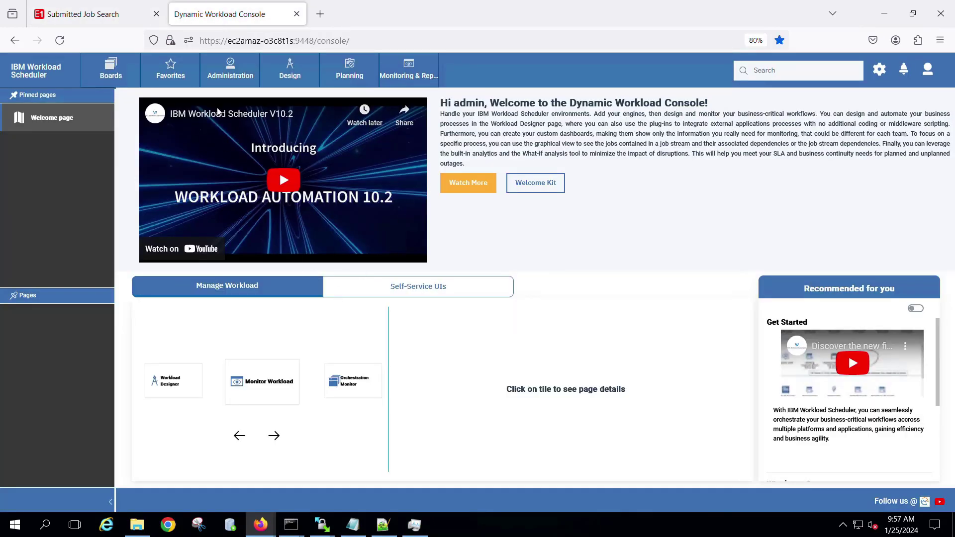
click(295, 71)
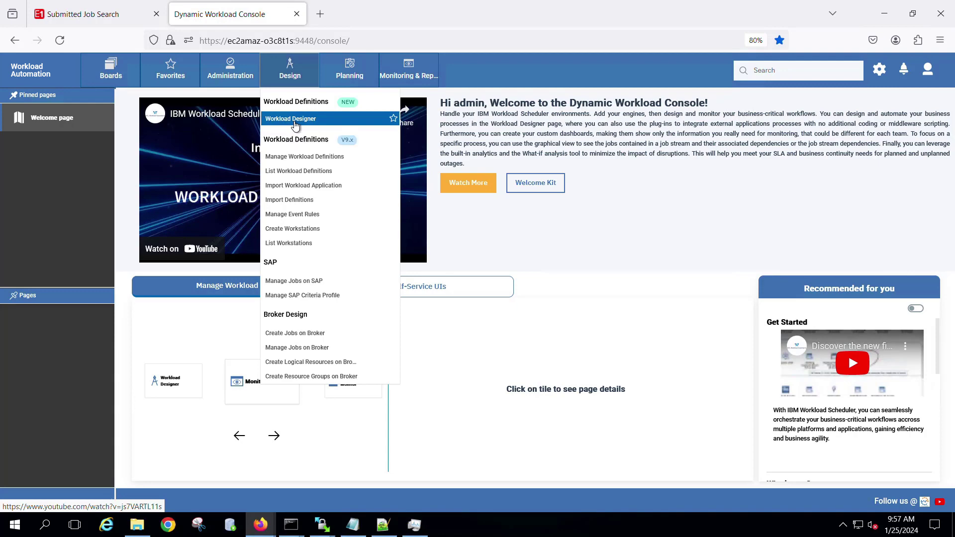
click(295, 120)
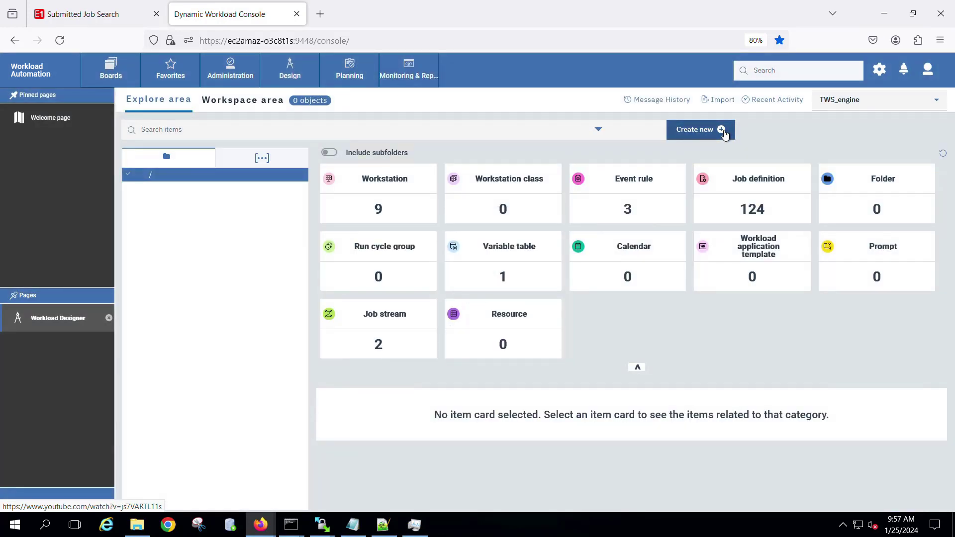
Step: Create a new job definition of type Oracle JD Edwards, found by searching the job types for "Oracle JD"
click(722, 132)
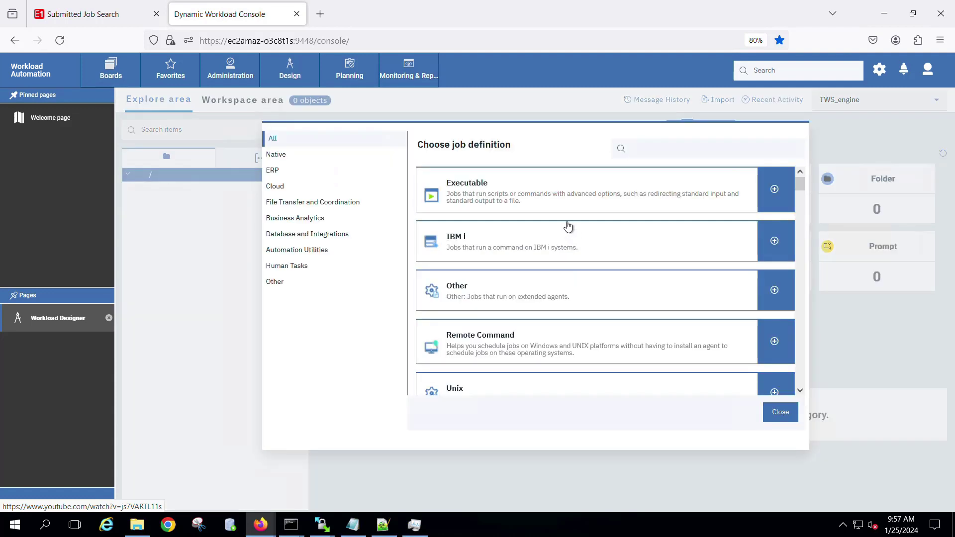
click(671, 148)
text(O)
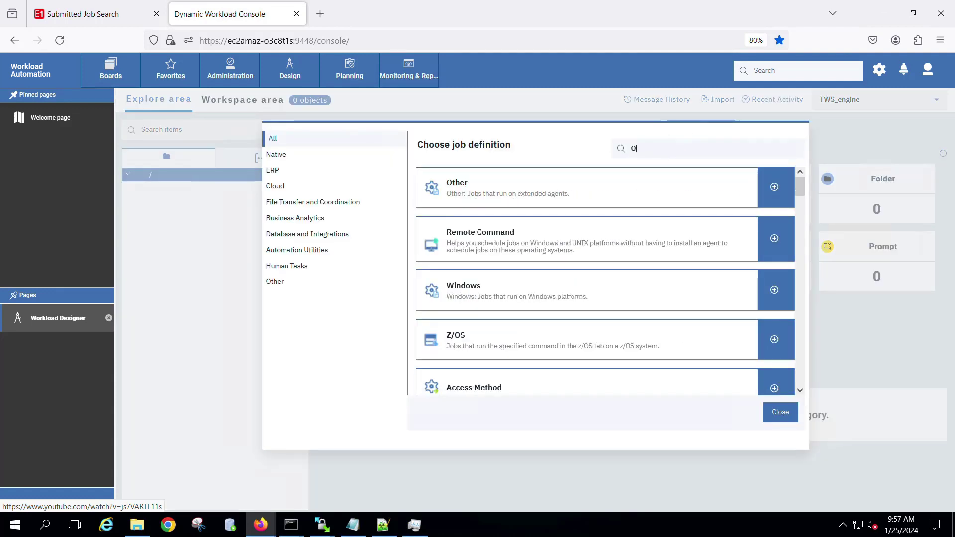
text(racle)
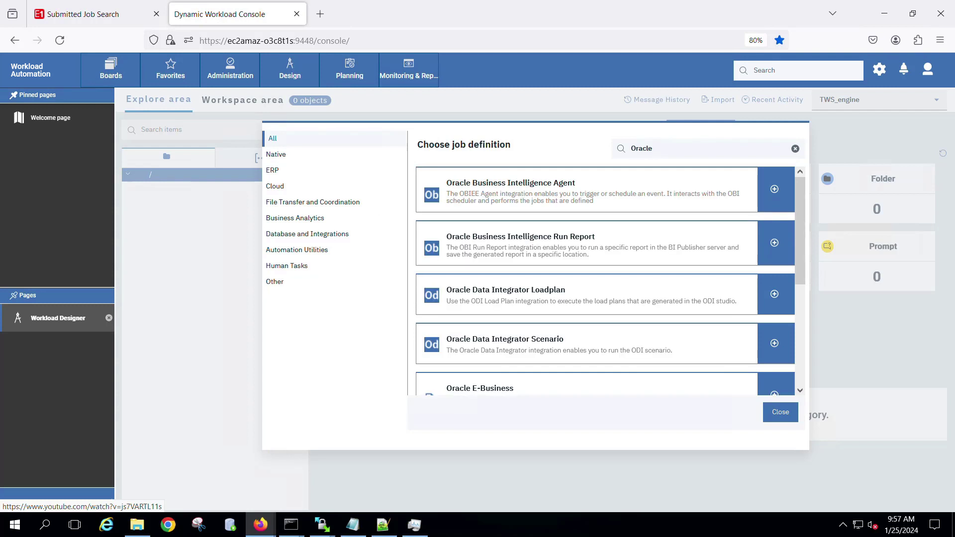
text( JD)
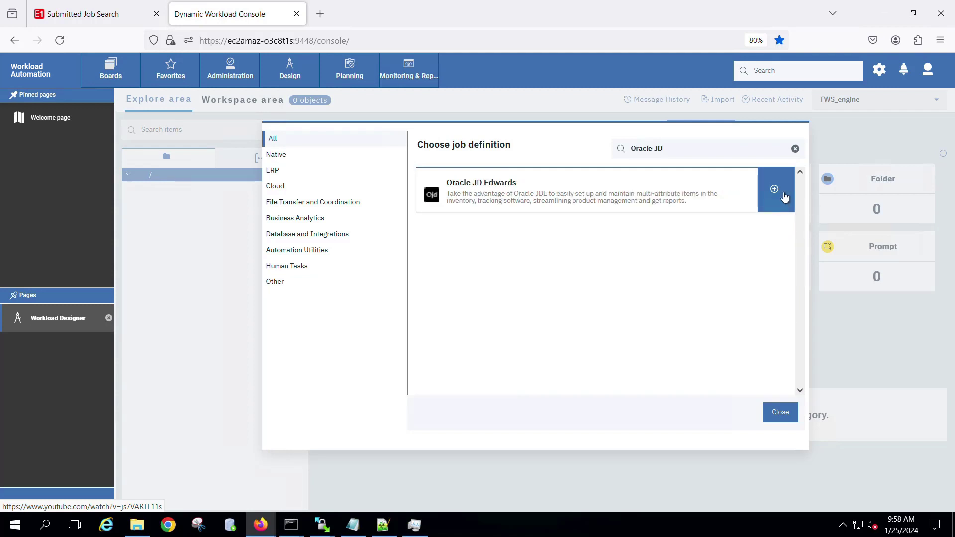
click(775, 189)
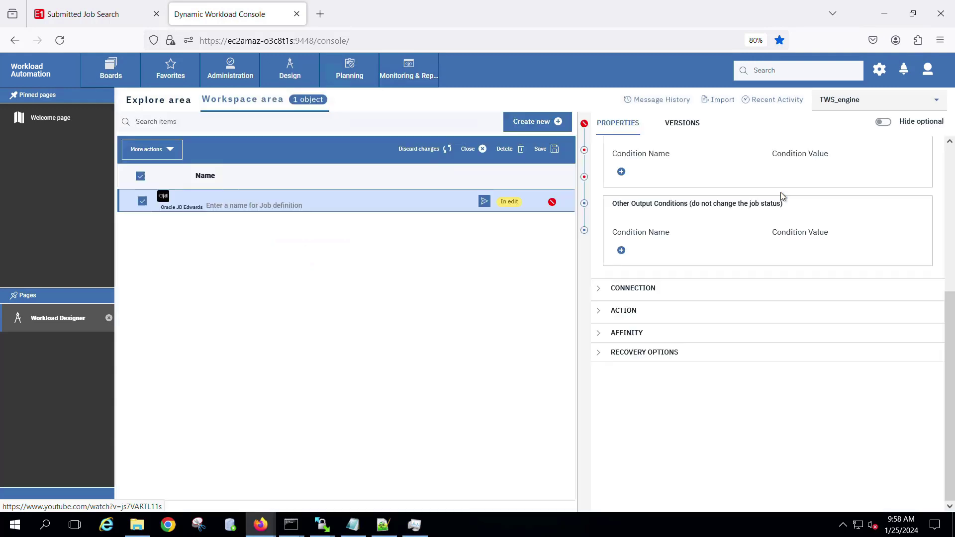
Step: Name the job definition OracJDE and assign it to the workstation /EC2AMAZ-O3C8T1_1
scroll(682, 252, up, 5)
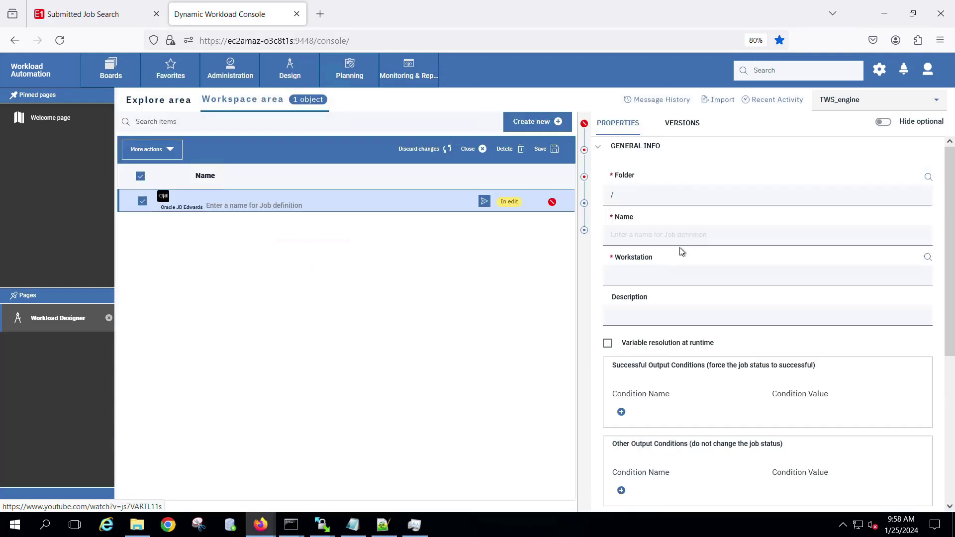
click(646, 241)
text(O)
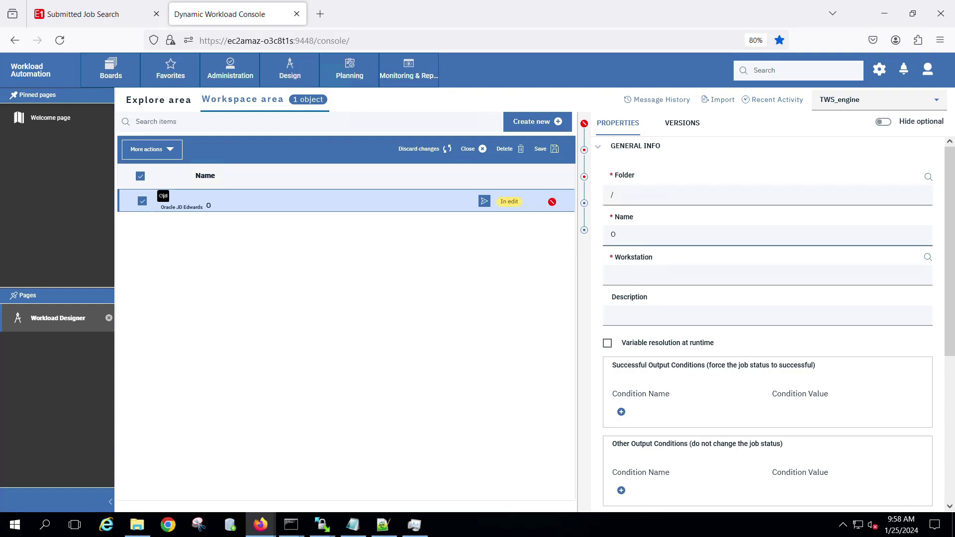
text(racJDE)
click(930, 258)
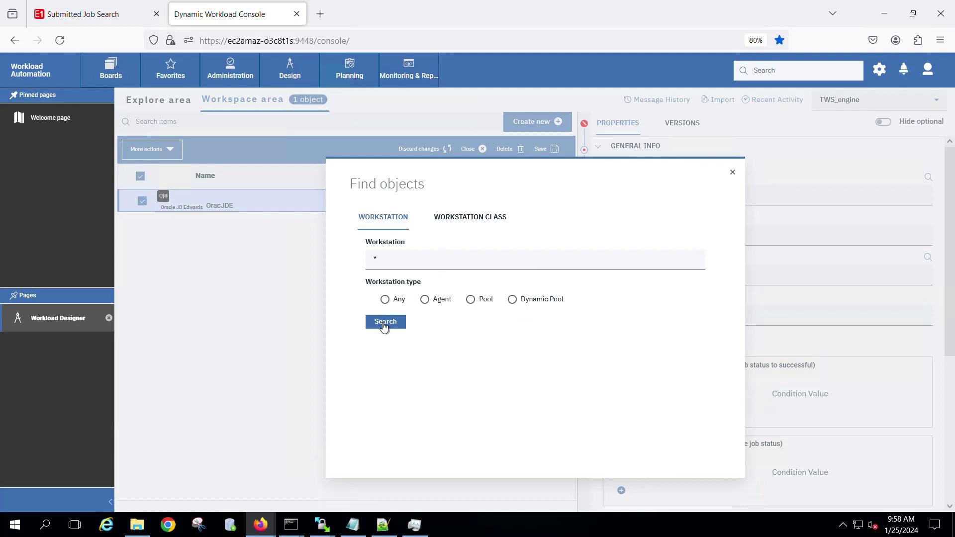
click(384, 324)
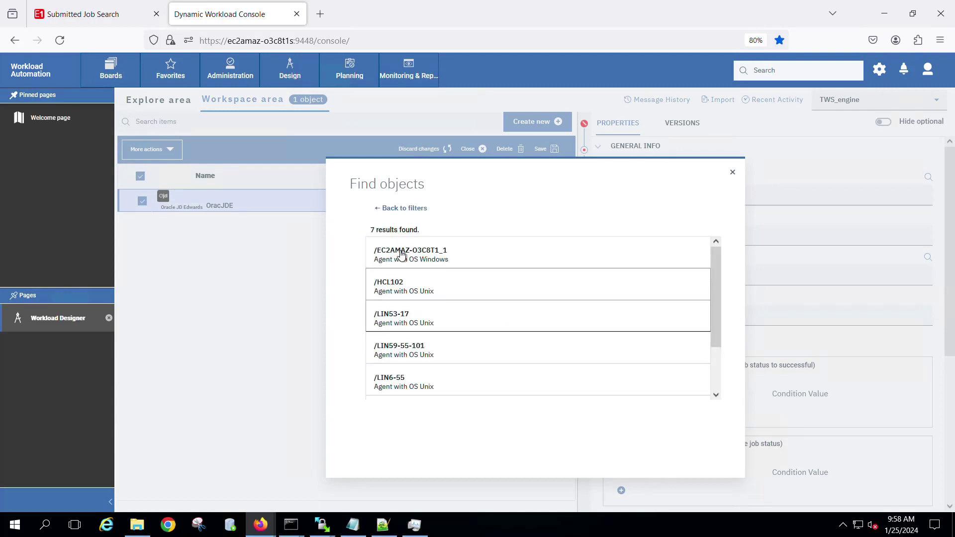
click(397, 253)
scroll(770, 392, down, 5)
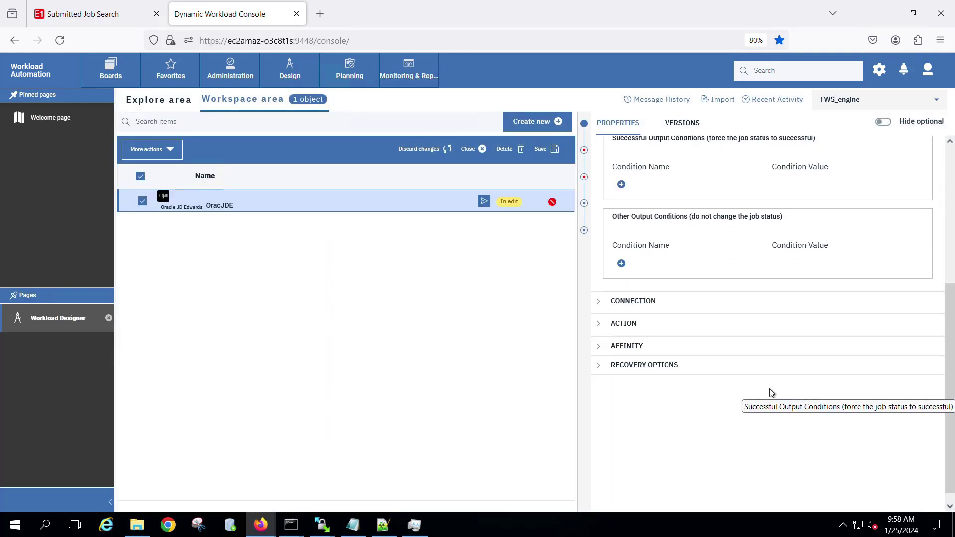
click(605, 299)
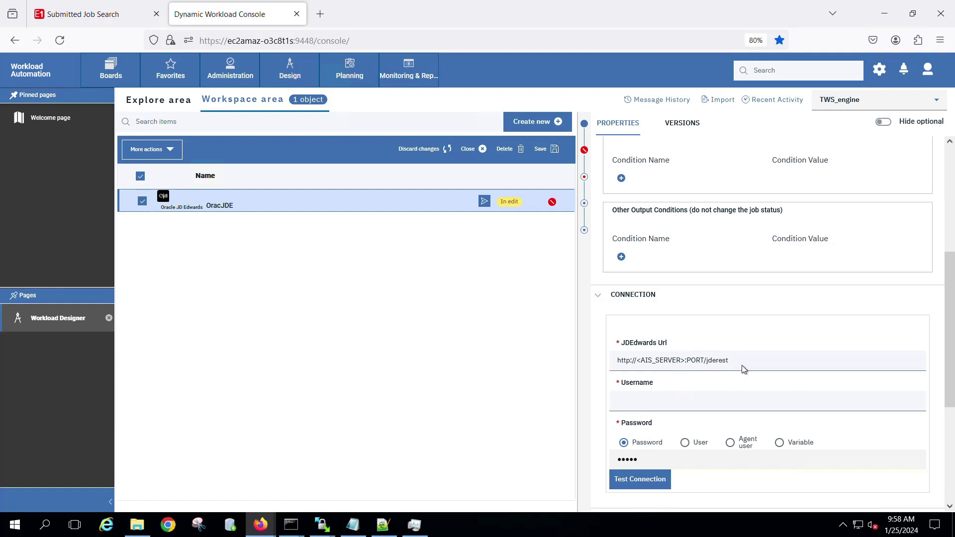
drag(729, 364, 615, 367)
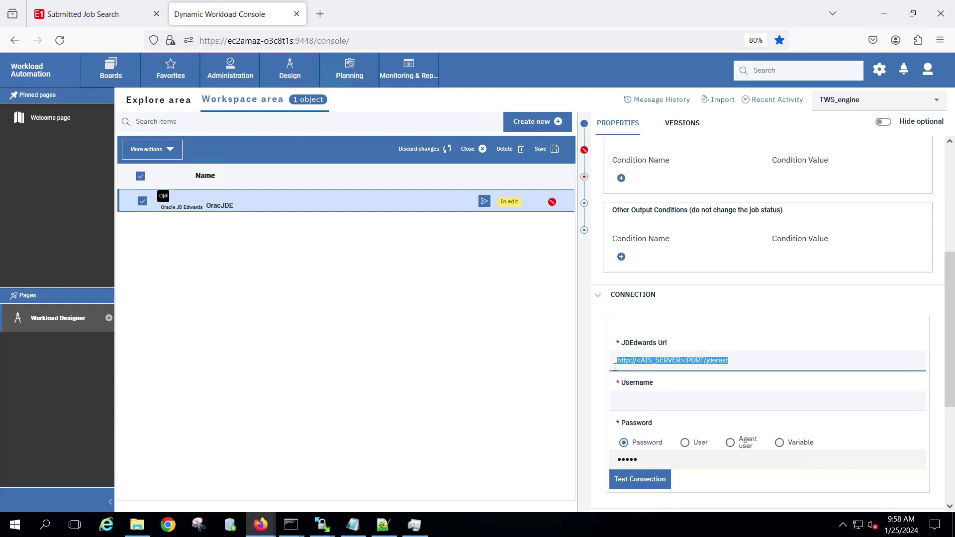
text(h)
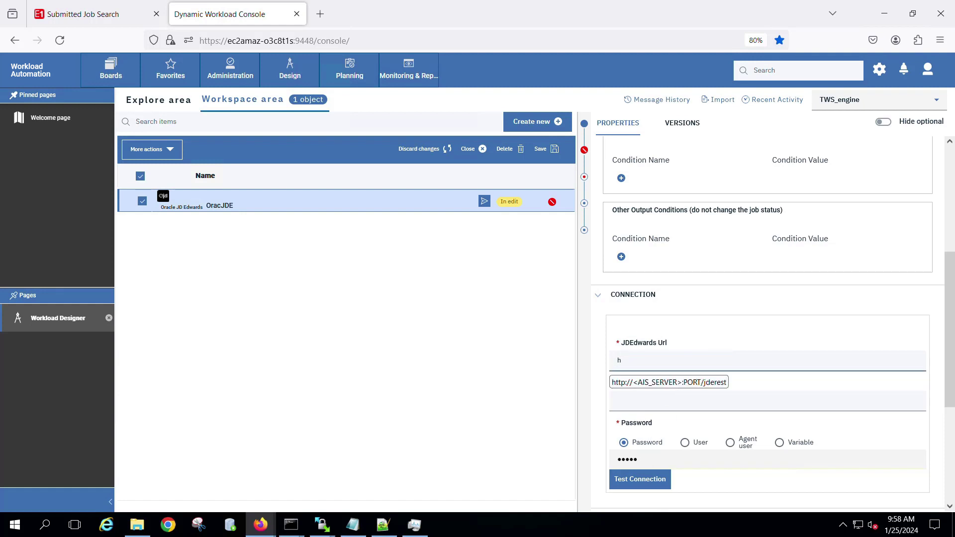
text(ttp://144.24.106.117:9004/jderest)
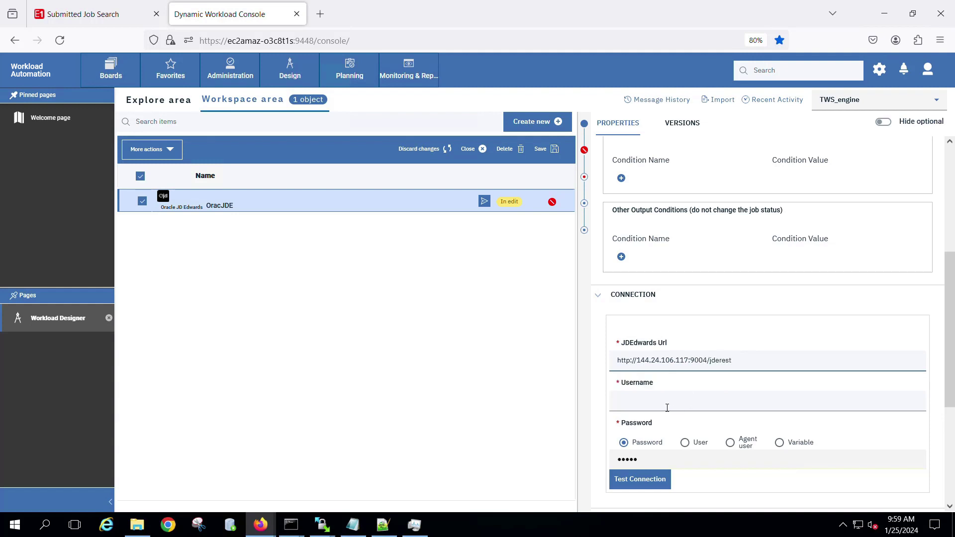
Step: Enter the JD Edwards username and password for the connection and test it
click(667, 407)
text(SAKETH)
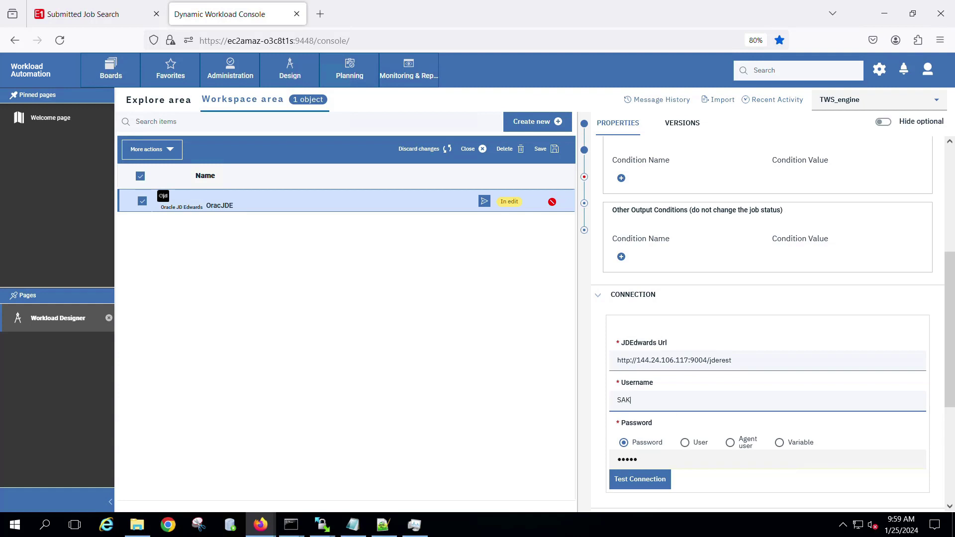
click(651, 462)
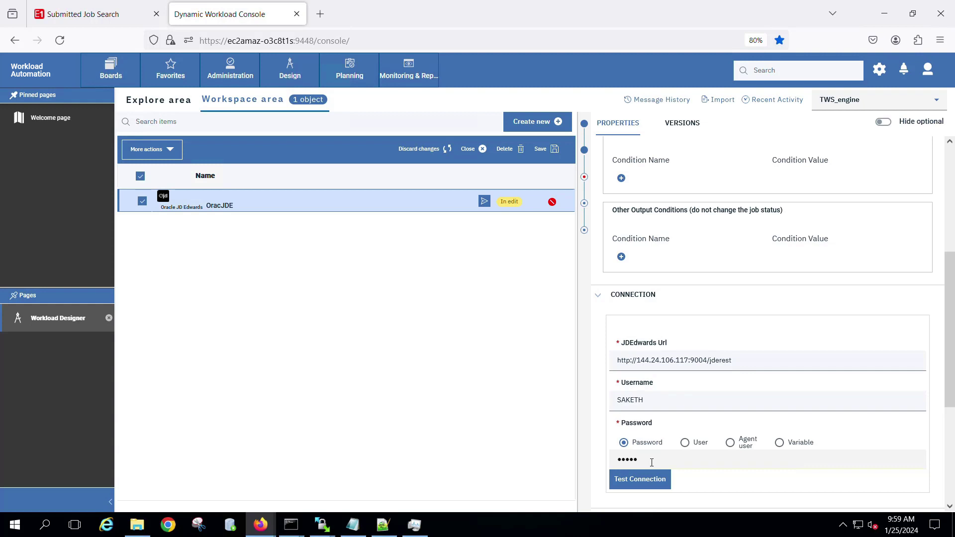
key(ctrl+a)
text(•••••••••••)
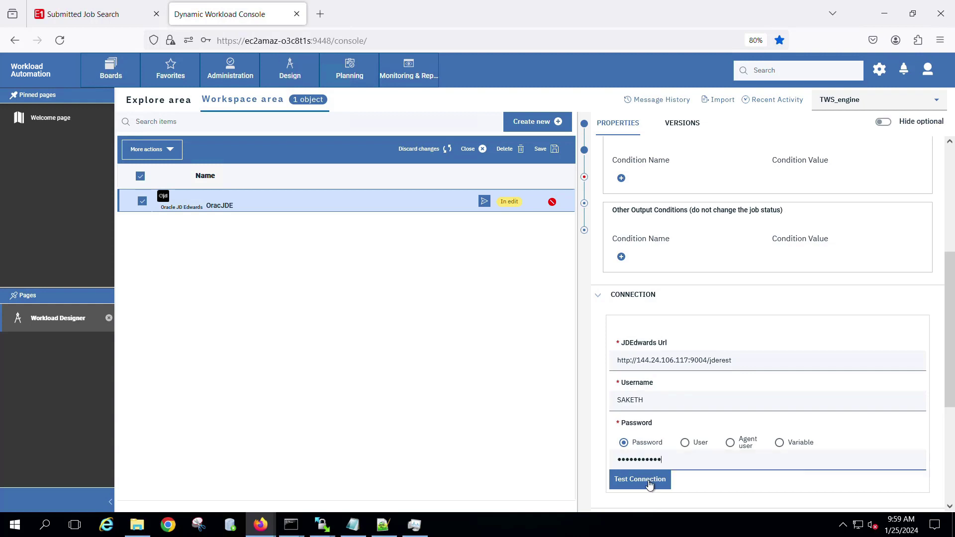
click(649, 484)
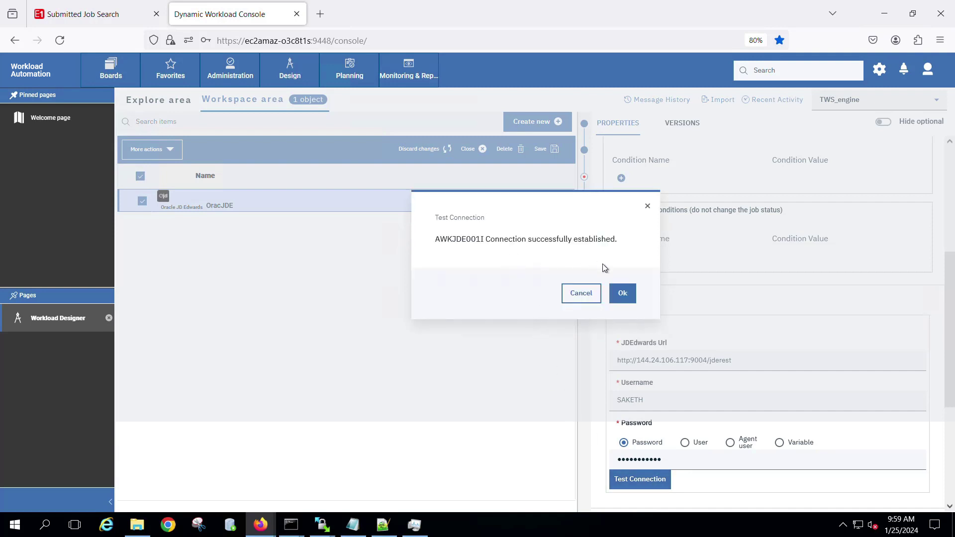
click(630, 294)
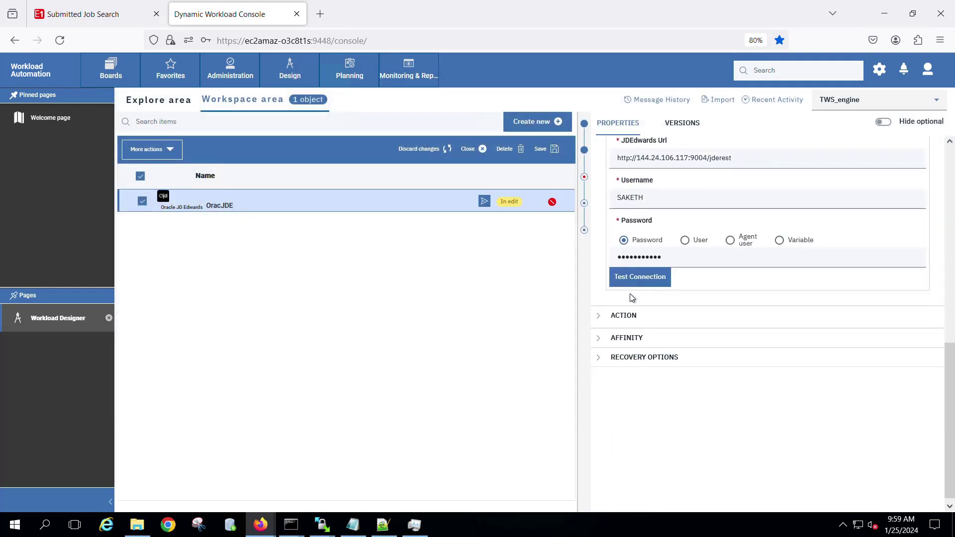
Step: Set the Execute Job action's report name to R0005E and report version to XJDE0001
click(606, 323)
scroll(604, 324, down, 3)
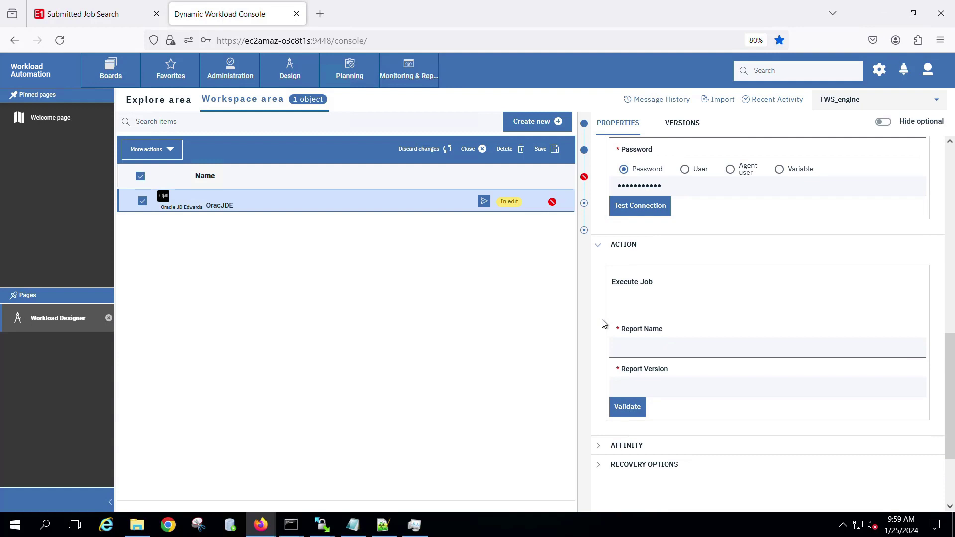
click(656, 356)
text(R00)
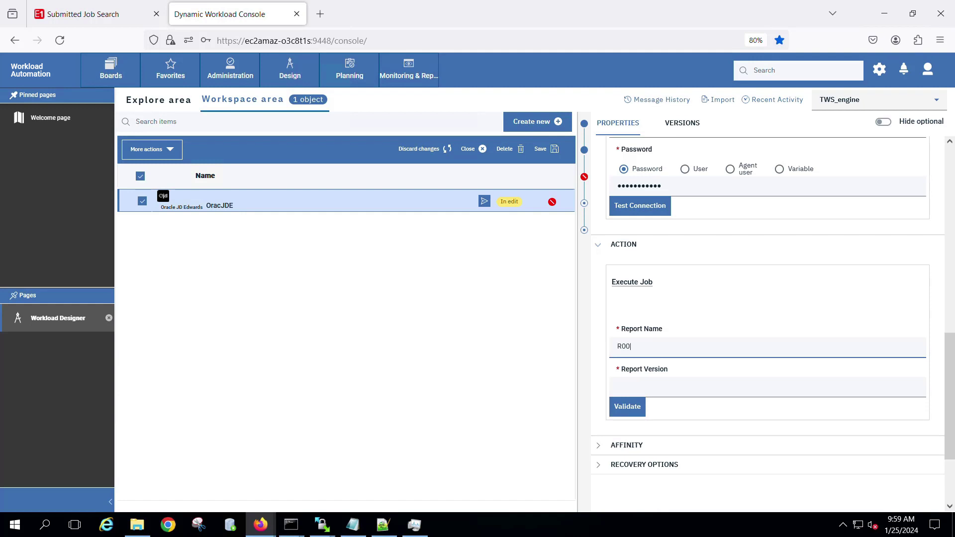
text(5)
key(BackSpace)
text(05E)
click(618, 387)
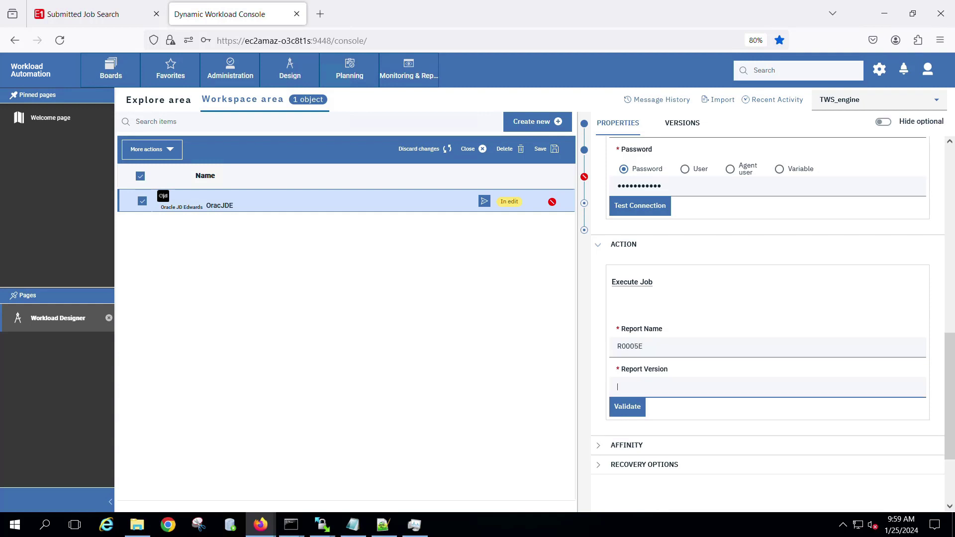
text(XJDE0001)
Step: Validate the report name and version, and save the OracJDE job definition
click(635, 408)
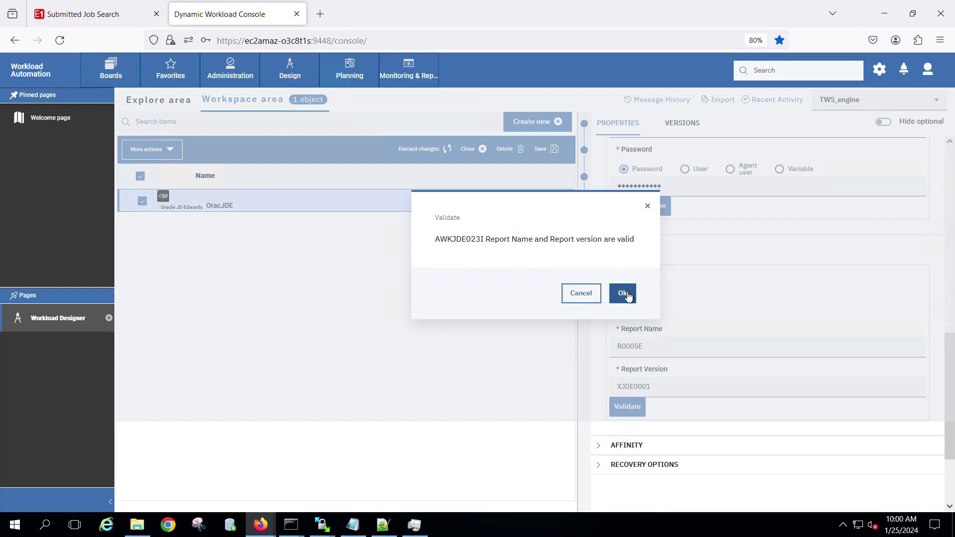
click(581, 293)
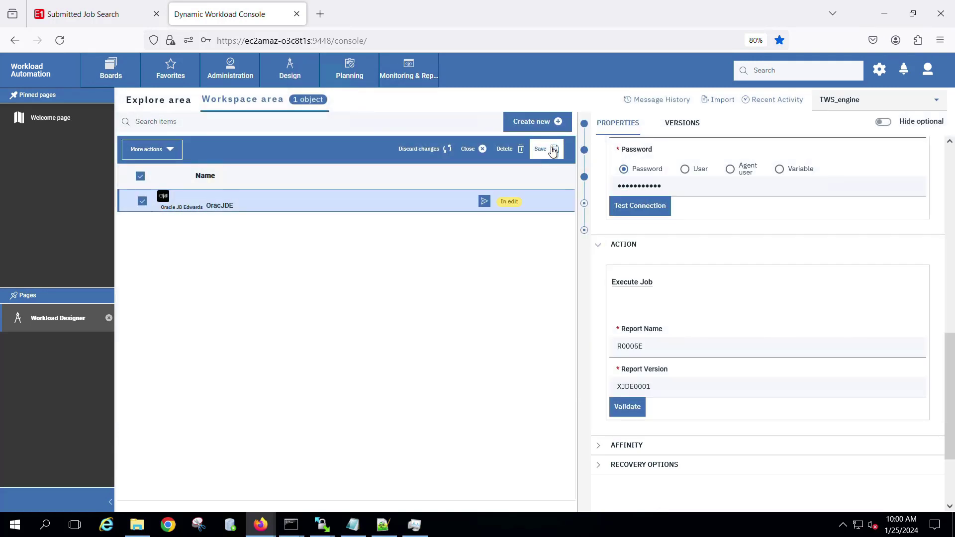
click(552, 152)
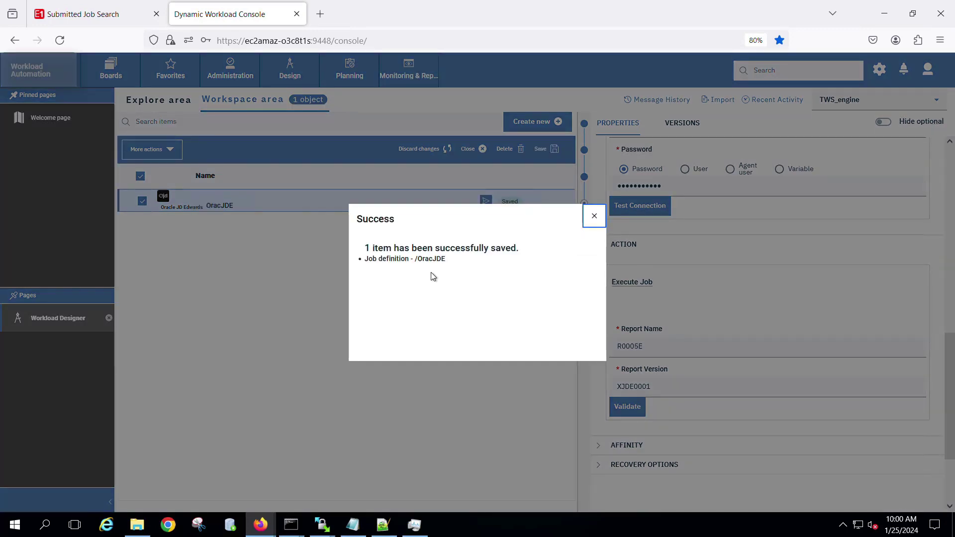
click(594, 217)
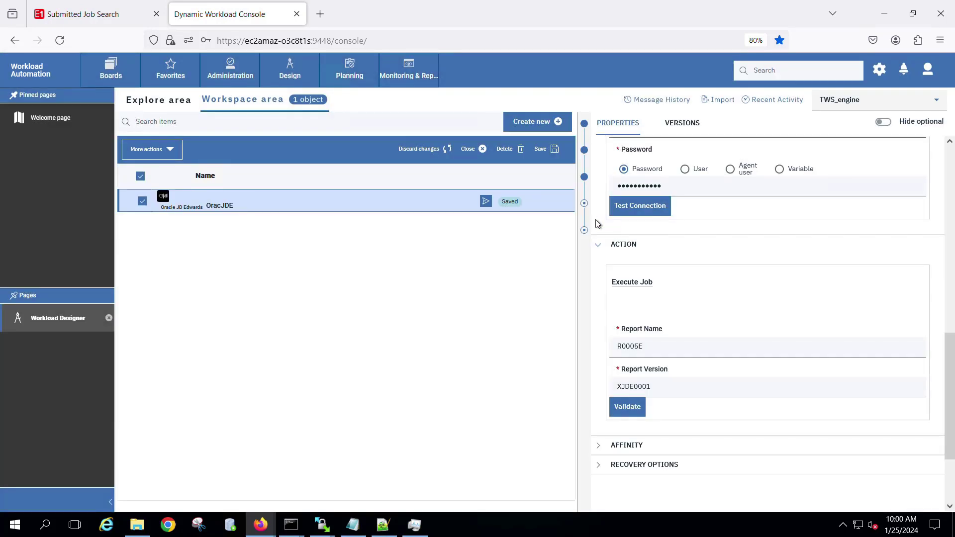
Step: Submit the OracJDE job into the current plan with the job alias OracJDE
click(489, 203)
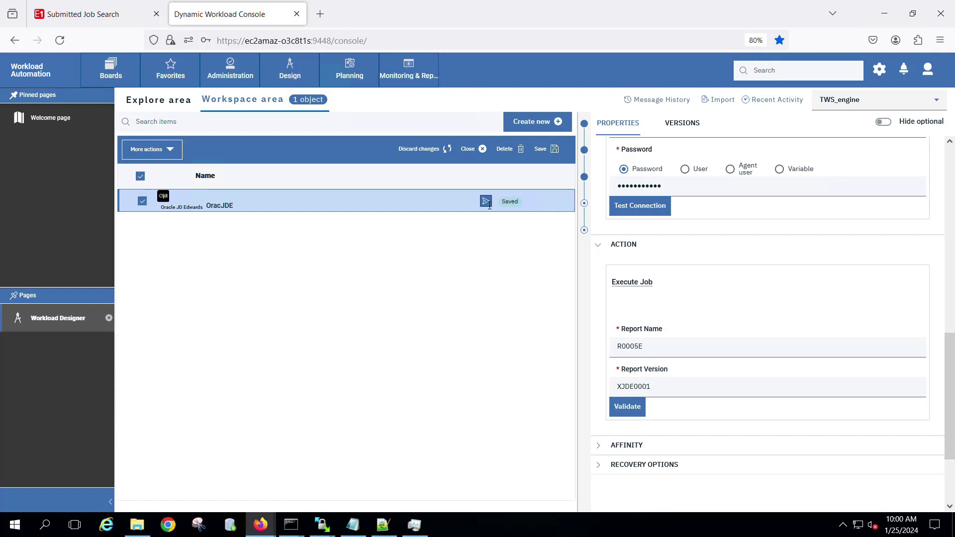
click(486, 202)
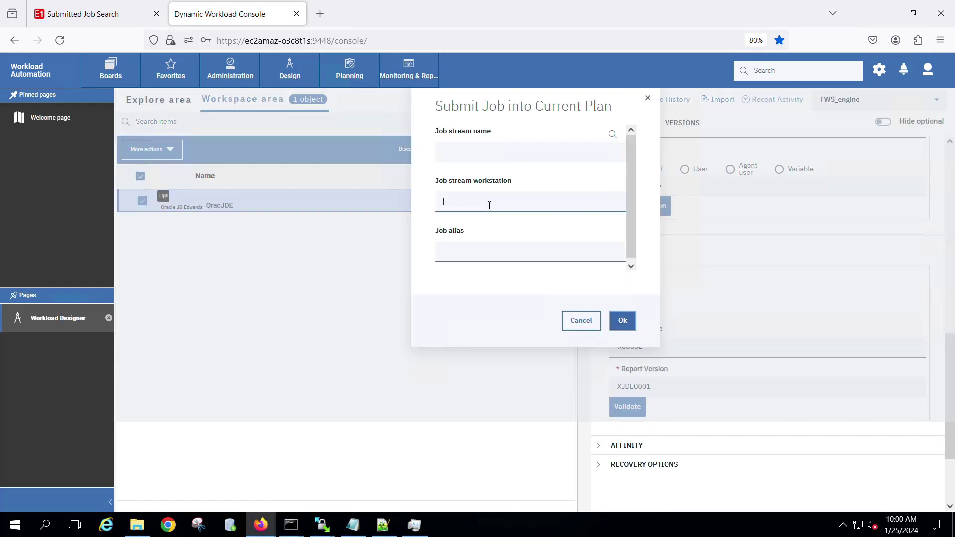
click(465, 256)
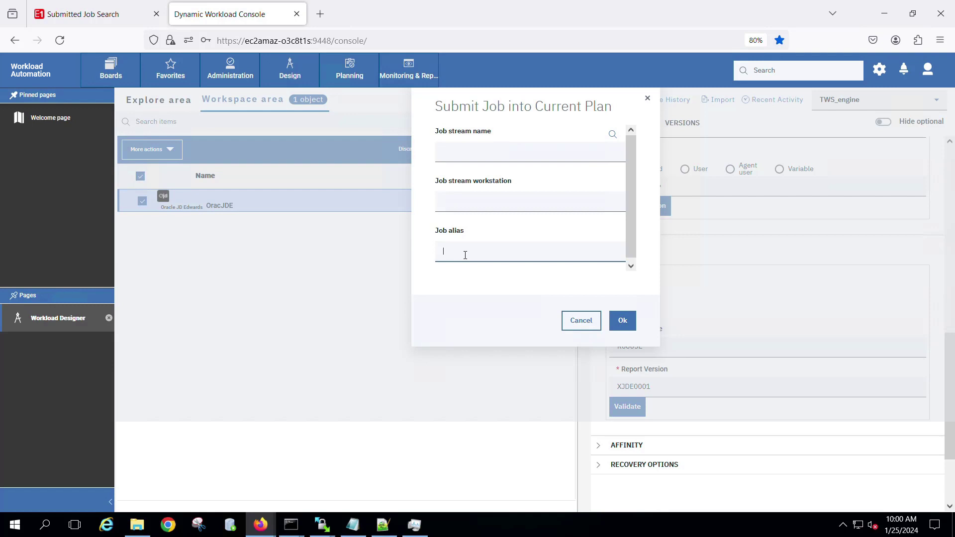
text(OracJDE)
click(621, 322)
click(622, 322)
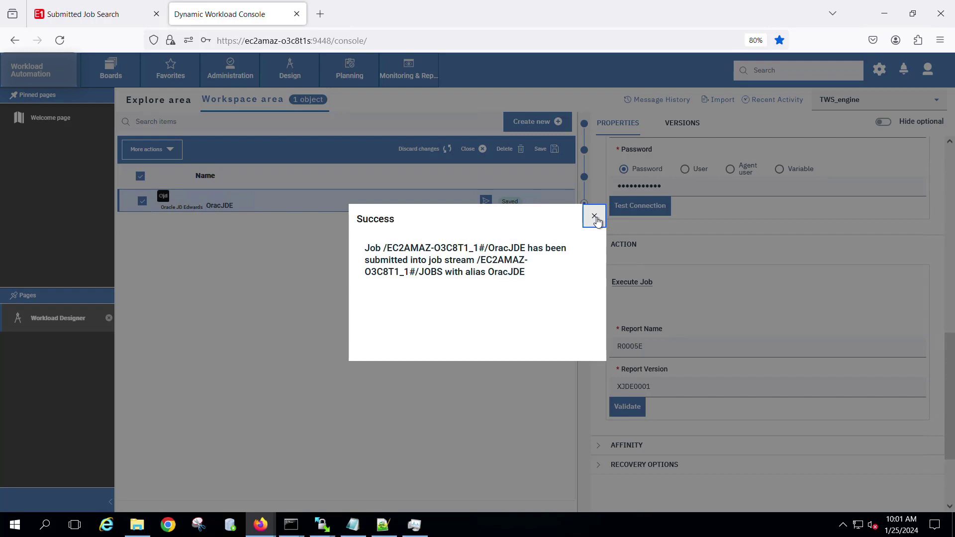
Step: Dismiss the submission message, open the Orchestration Monitor, and switch its query from job streams to jobs
click(594, 218)
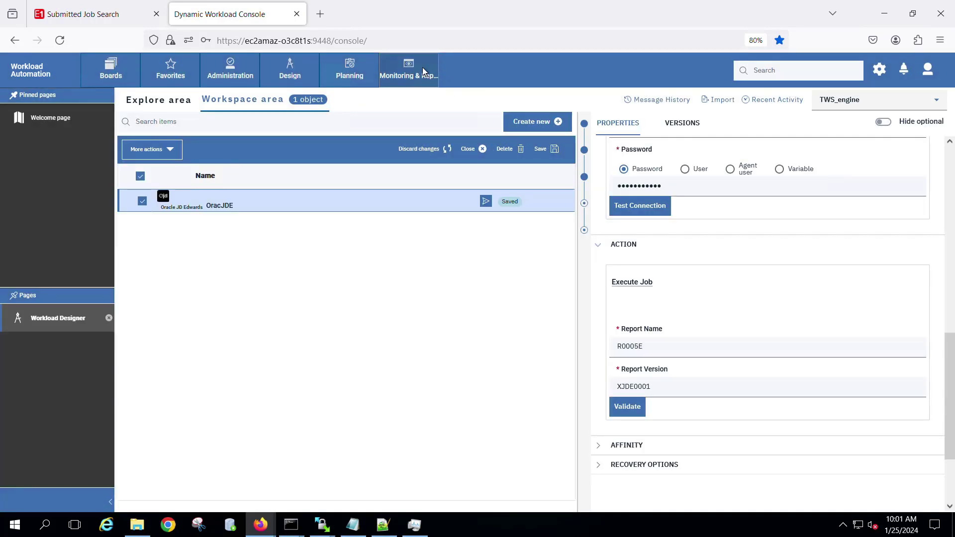
click(412, 75)
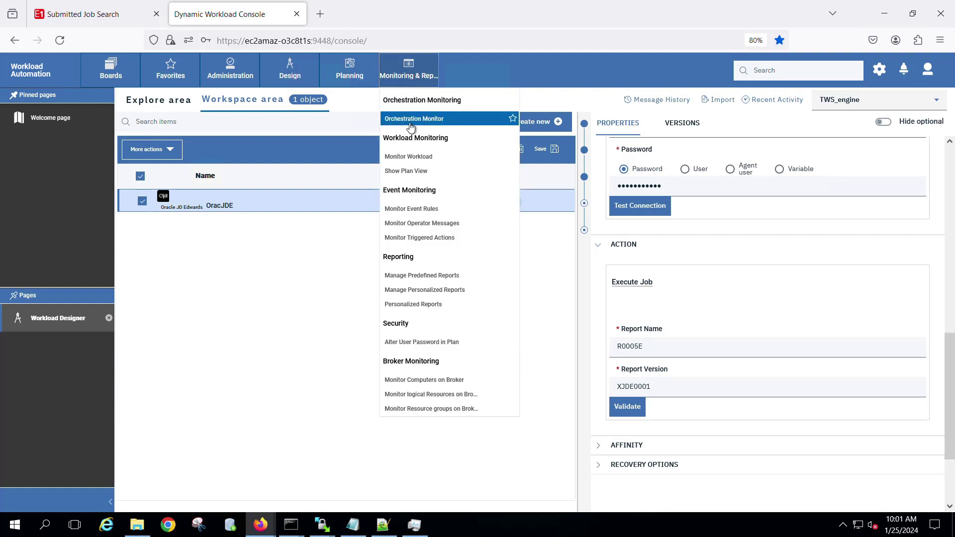
click(411, 125)
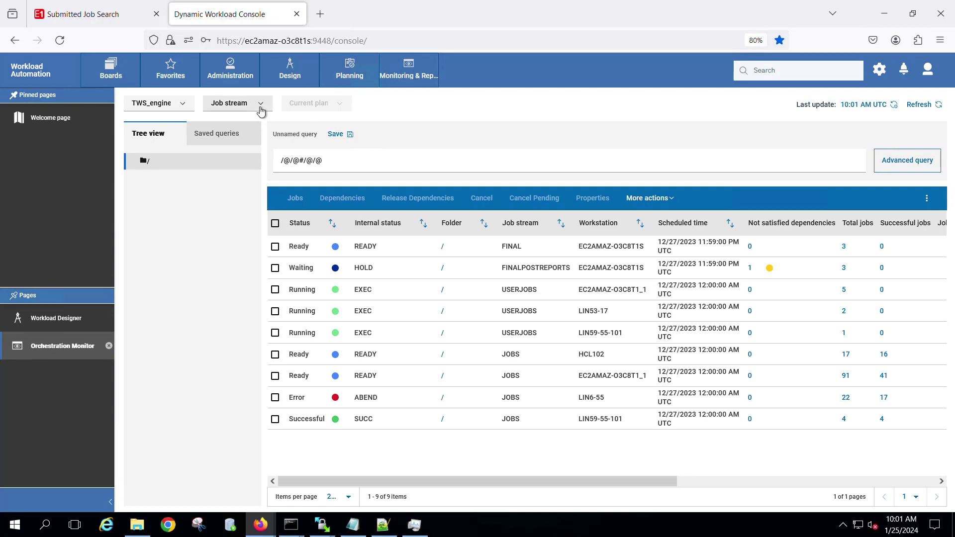
click(261, 106)
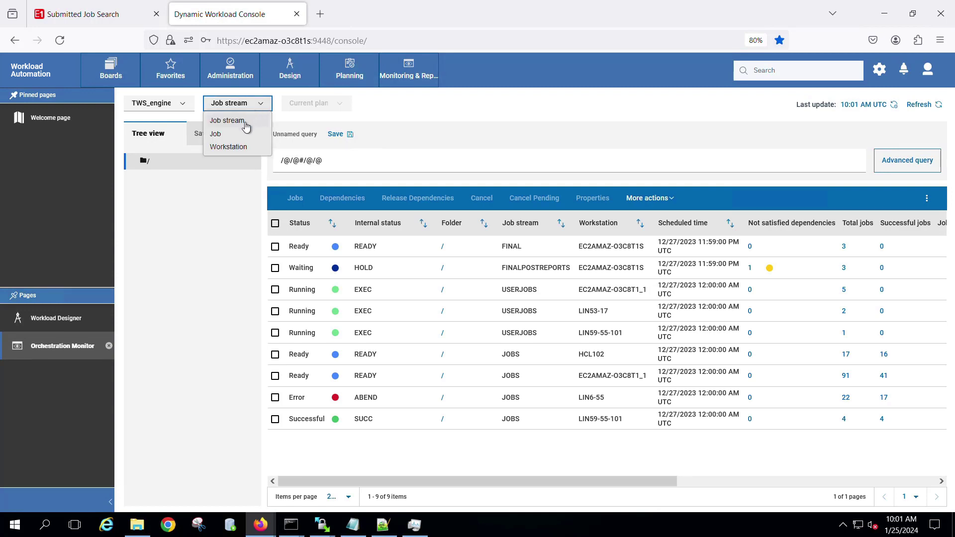
click(218, 136)
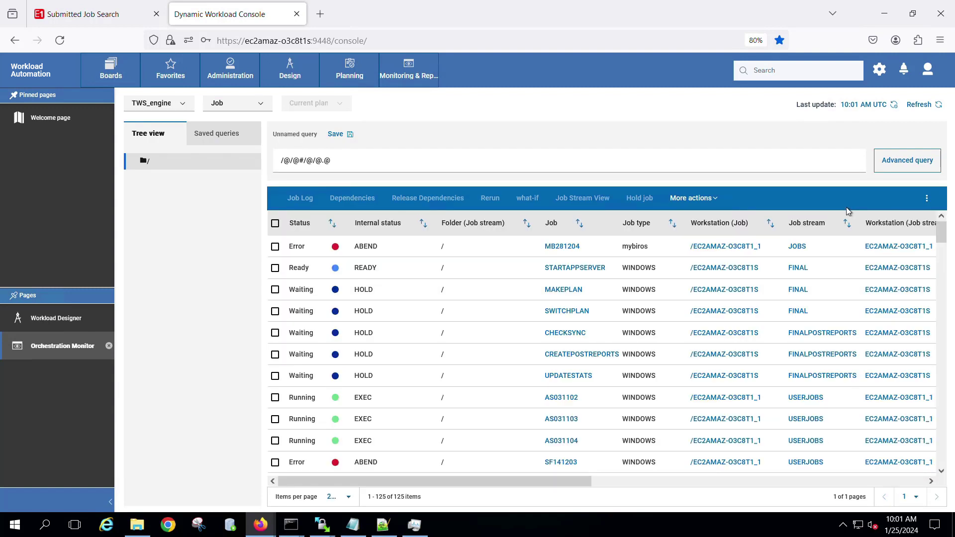
Step: Filter the monitored jobs with an advanced query for the job name OracJDE
click(912, 163)
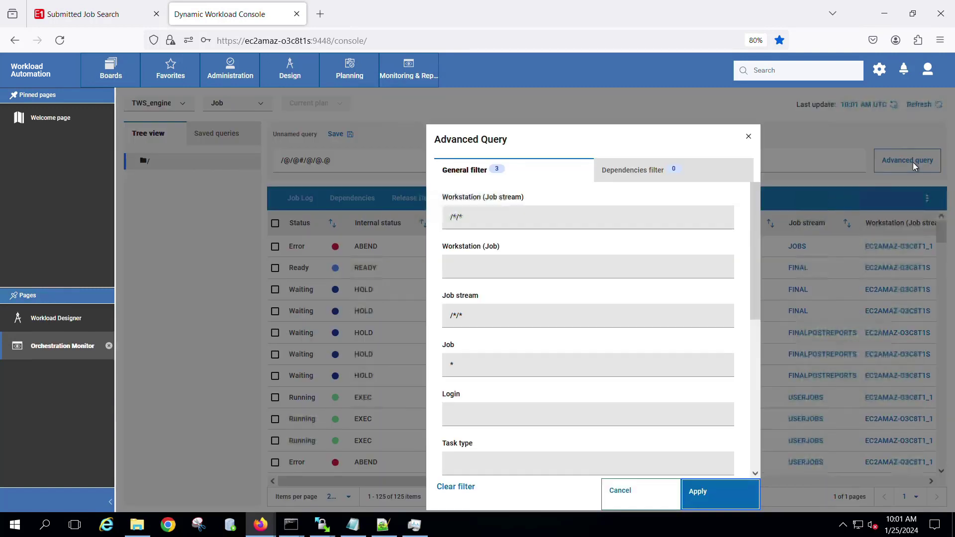
drag(477, 374, 406, 366)
text(OracJDE)
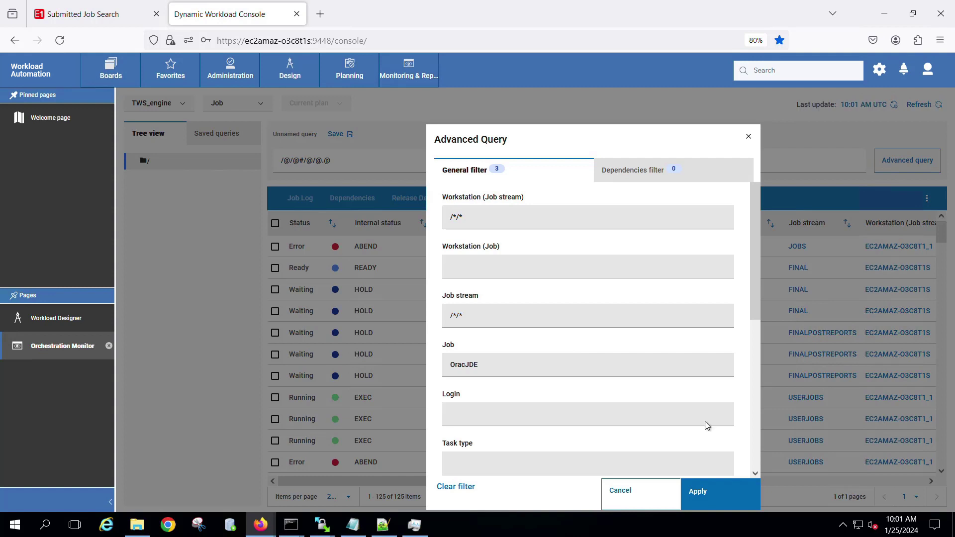
click(702, 495)
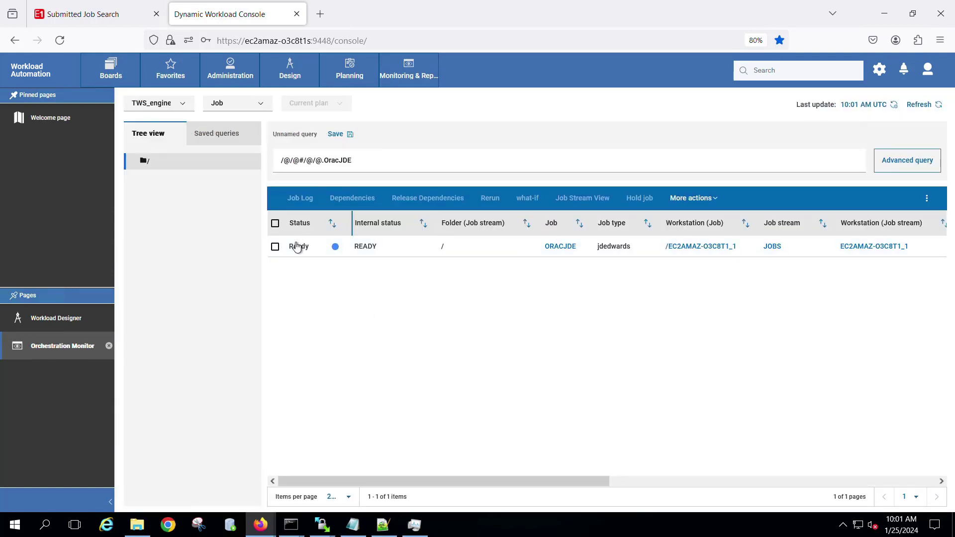
Step: Set the ORACJDE job's priority to 101 in its scheduling options and save the properties
click(277, 247)
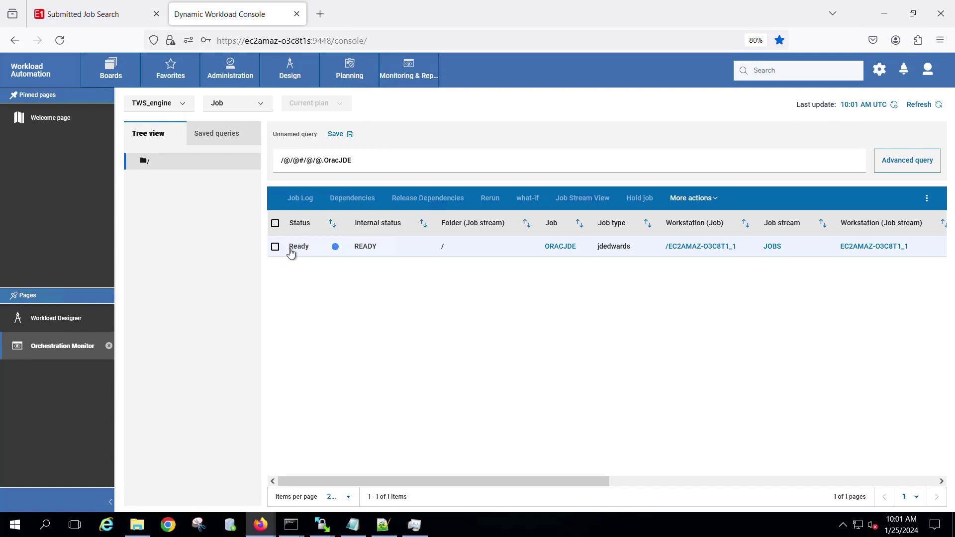
click(705, 201)
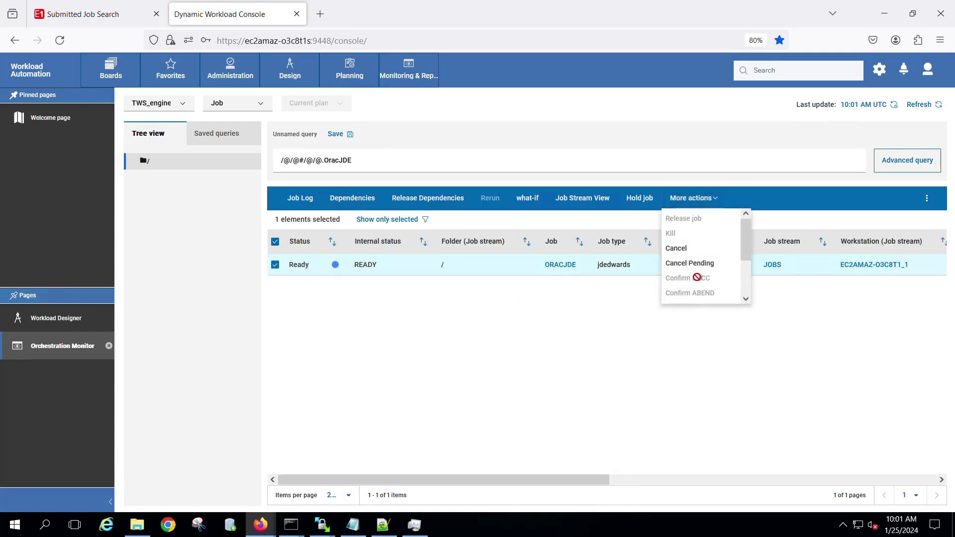
scroll(696, 278, down, 2)
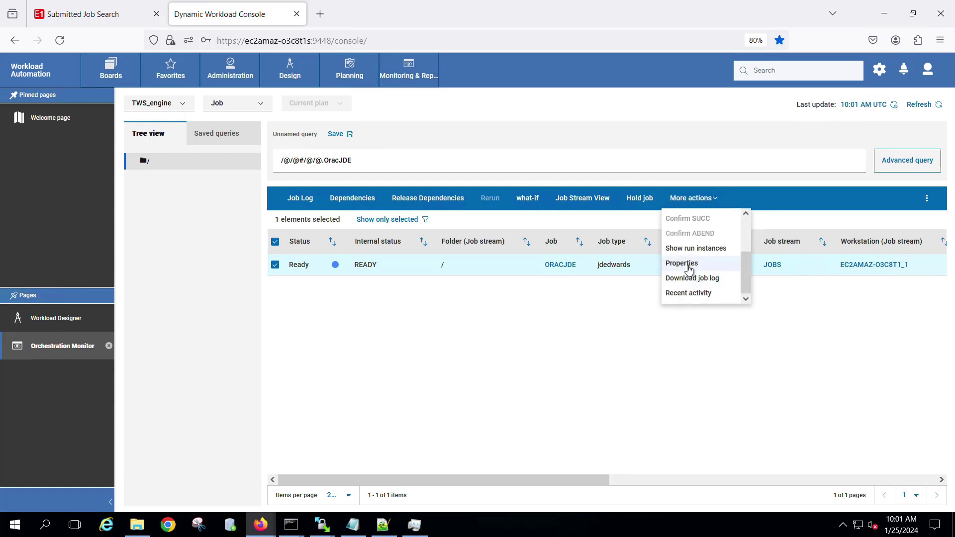
click(689, 268)
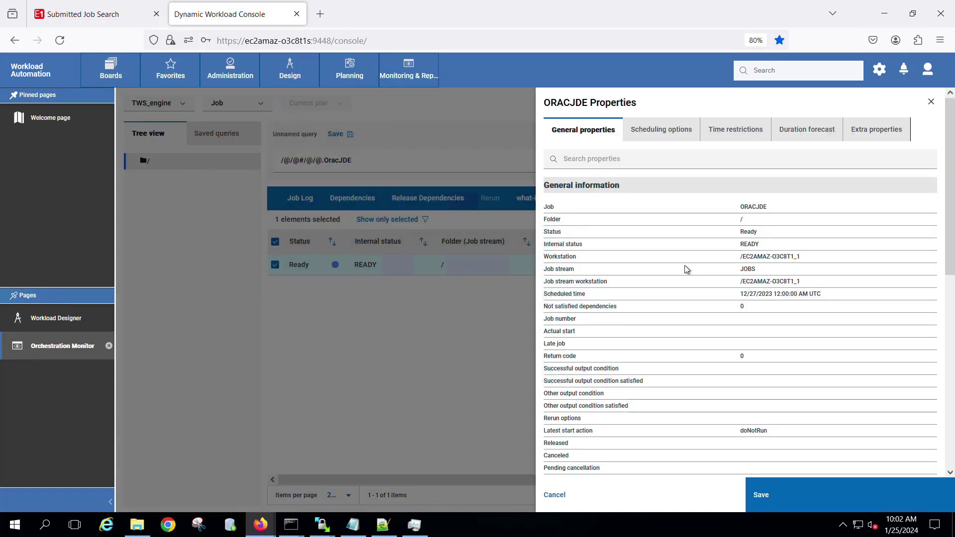
click(676, 136)
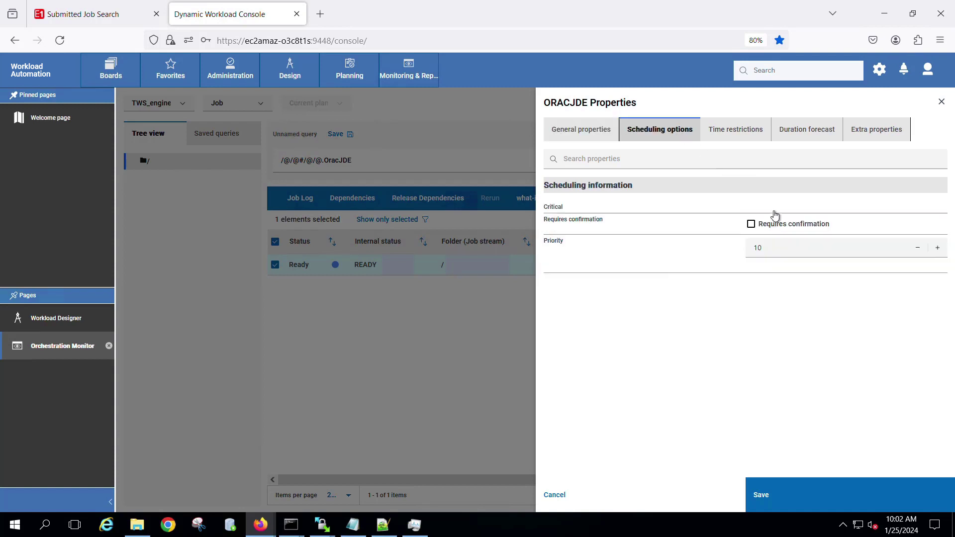
click(773, 250)
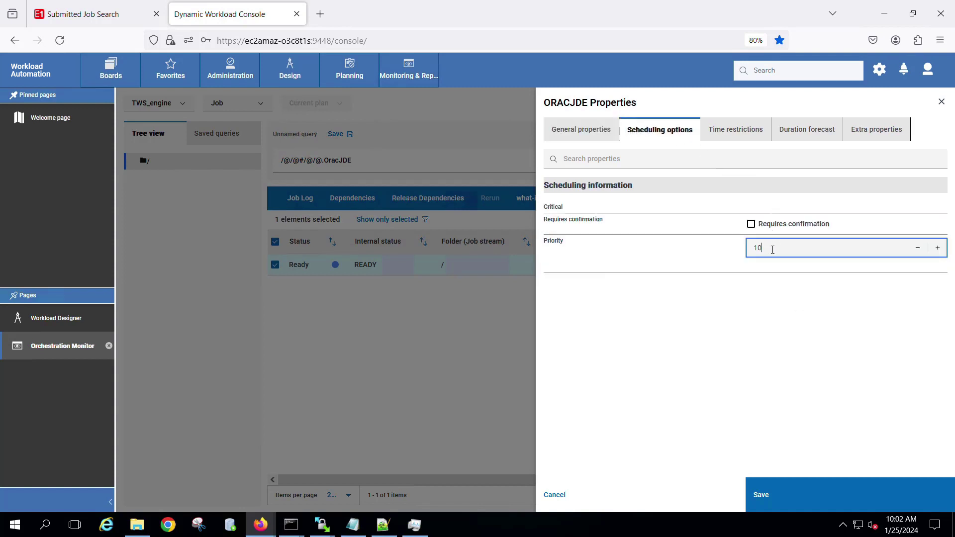
text(1)
click(791, 493)
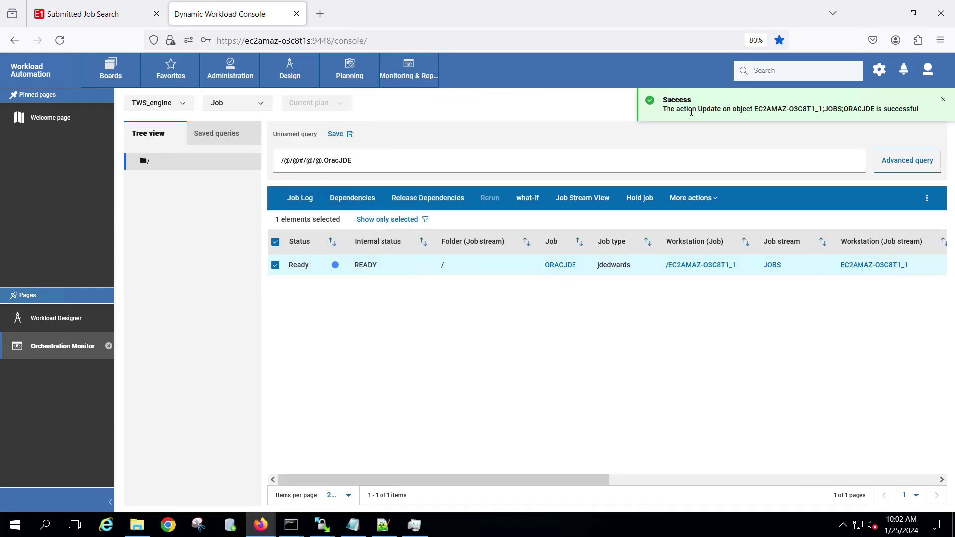
click(943, 101)
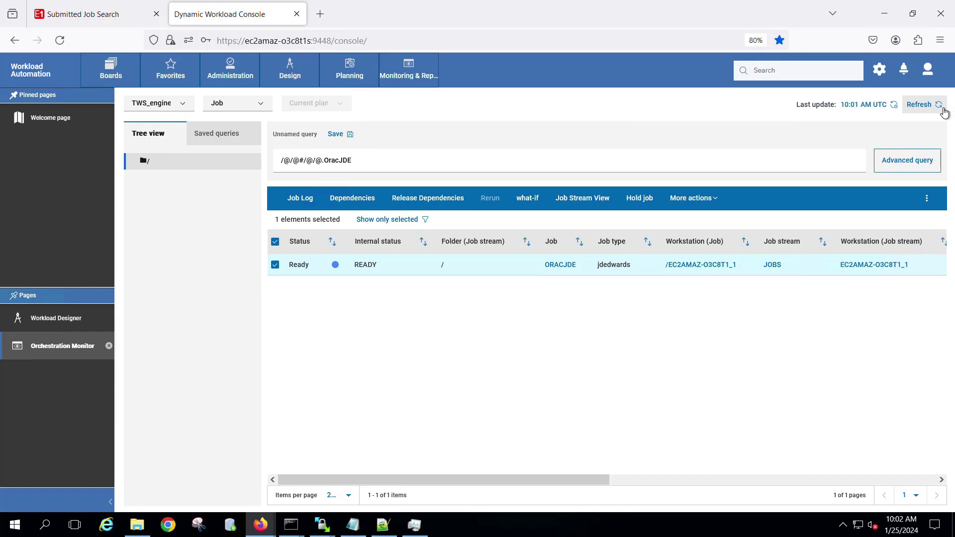
Step: Refresh the job's status and examine its job log for the JD Edwards job number and report run details
click(942, 108)
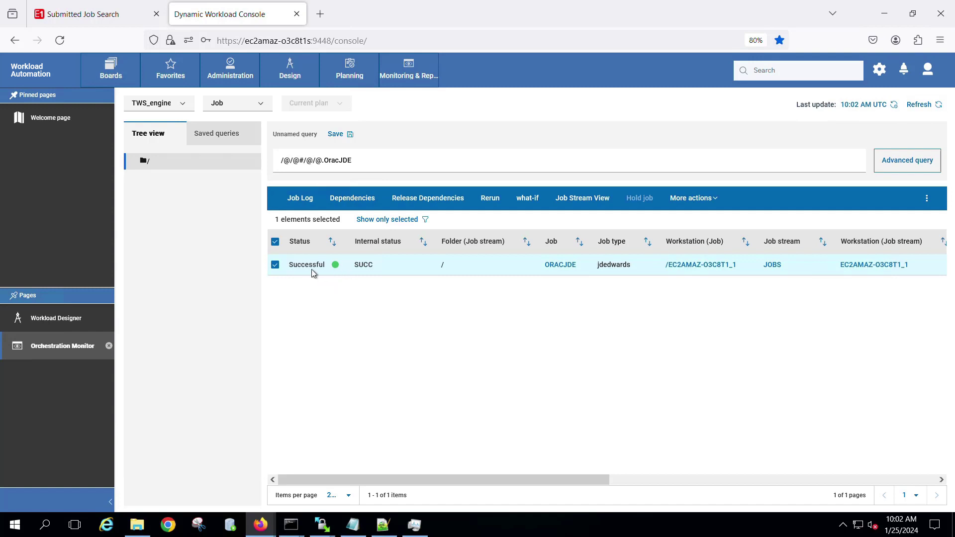
click(305, 199)
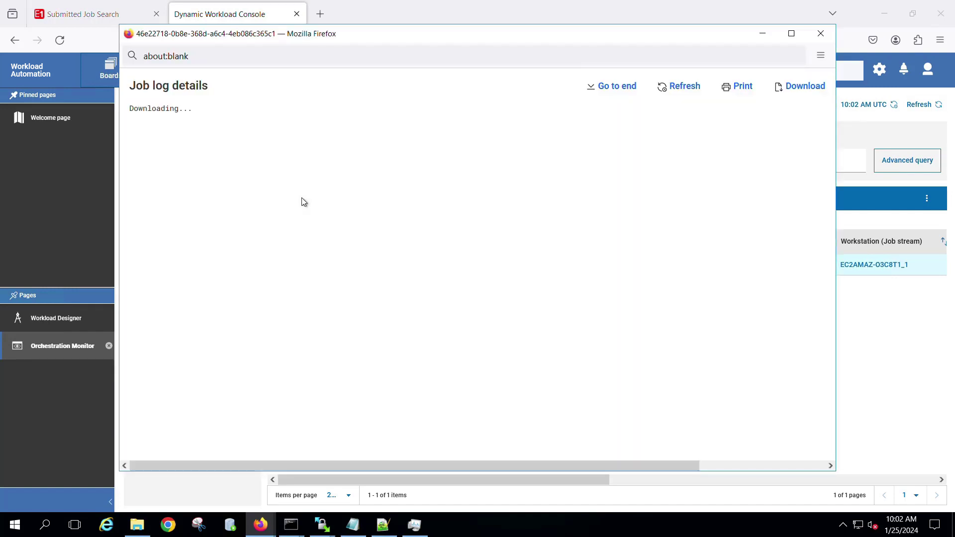
double_click(364, 40)
scroll(365, 412, down, 2)
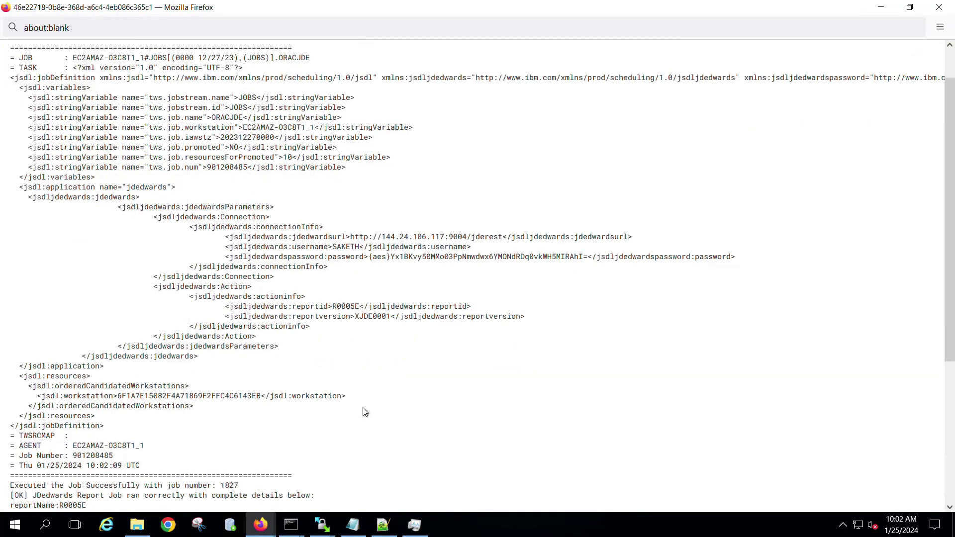
scroll(364, 412, down, 6)
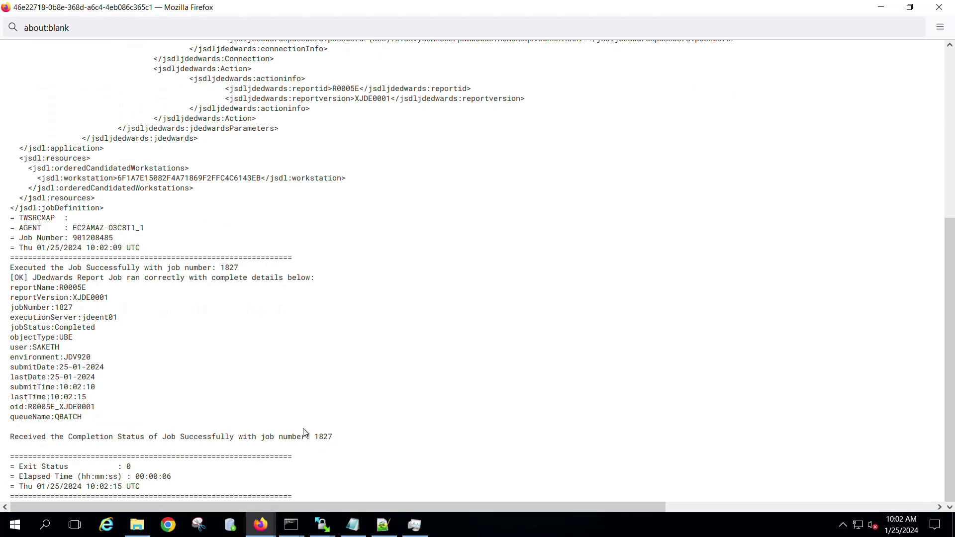
double_click(228, 271)
drag(94, 419, 10, 290)
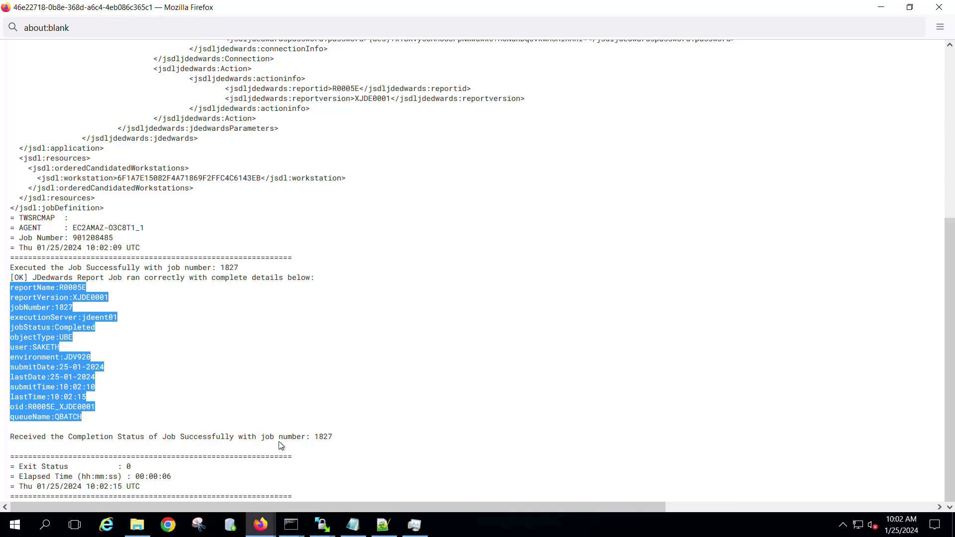
Step: Switch to Oracle JD Edwards, reload the submitted job list, and examine the newest entry's job number, status and submission time
click(259, 527)
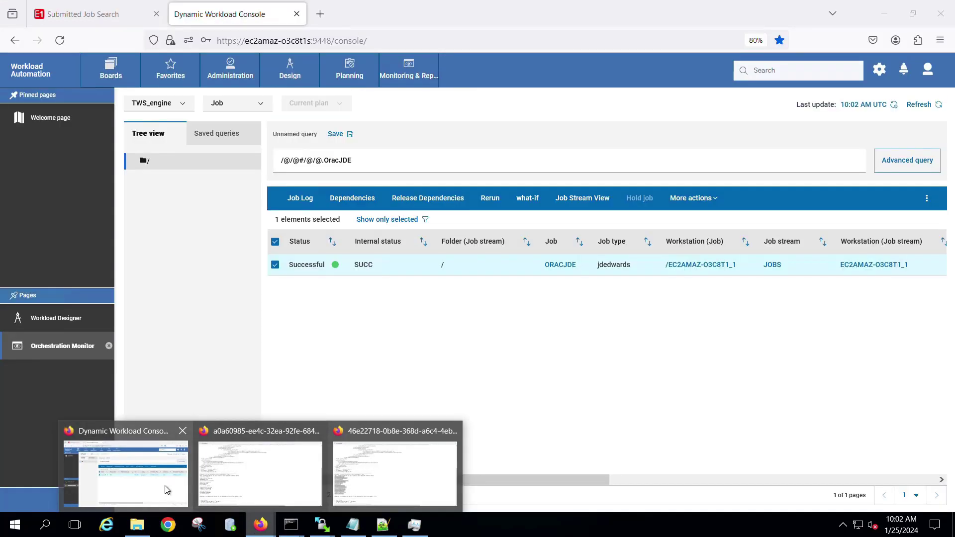
click(166, 490)
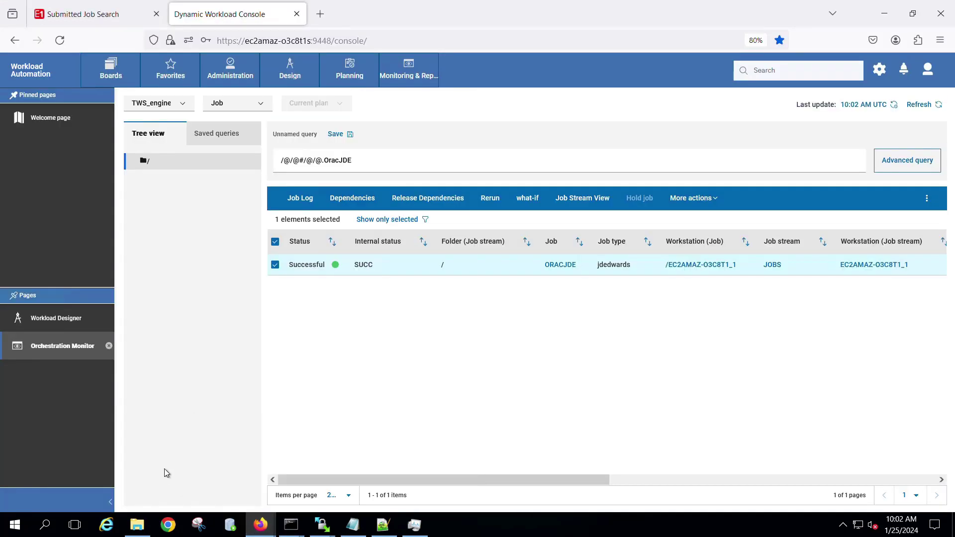
click(74, 20)
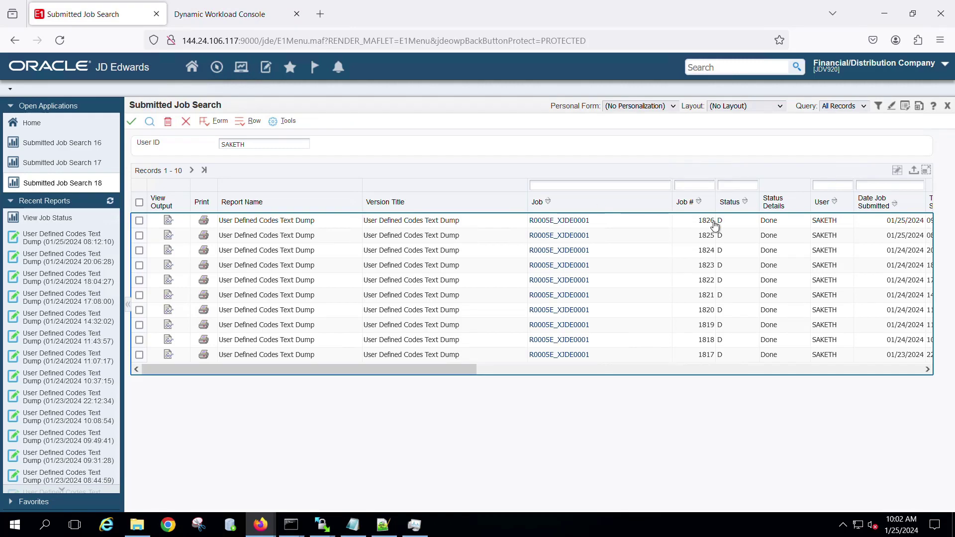
click(58, 222)
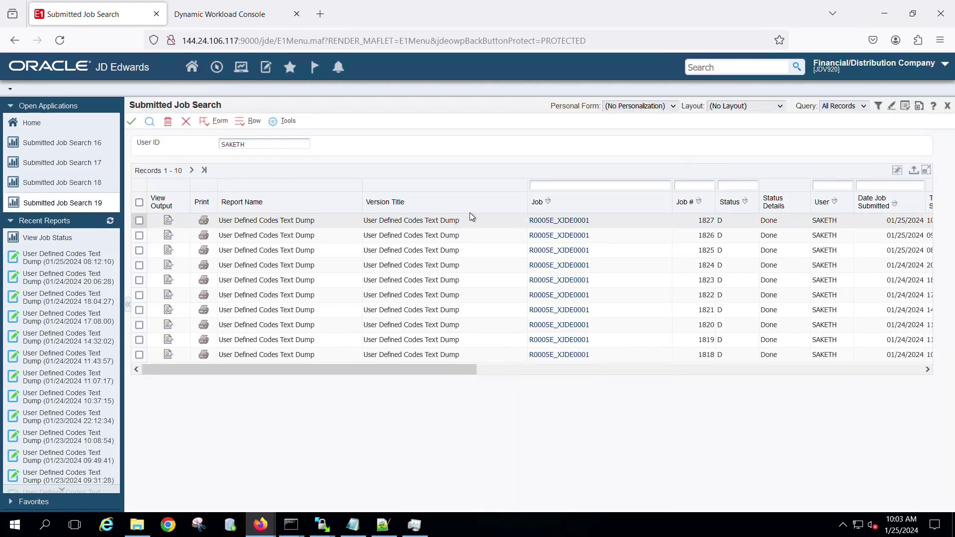
click(711, 224)
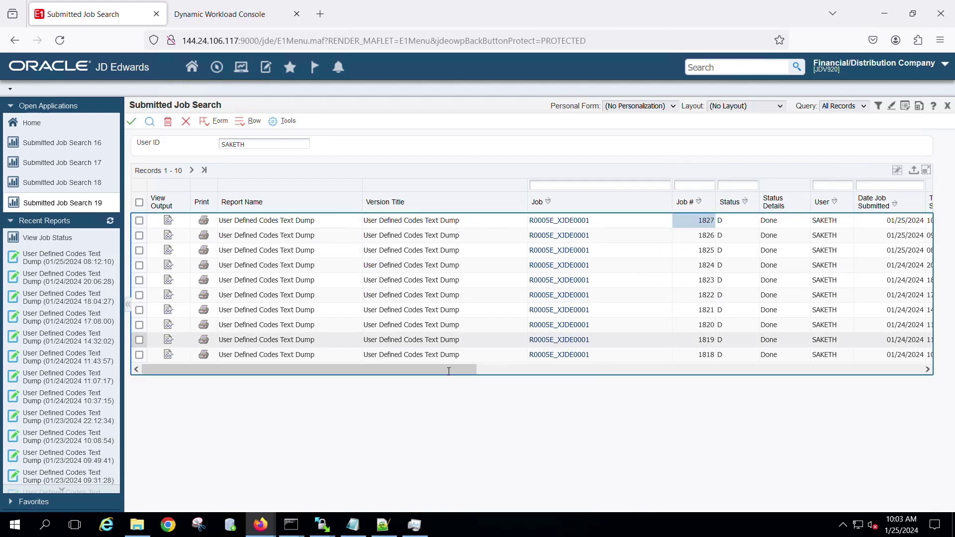
drag(470, 372, 521, 368)
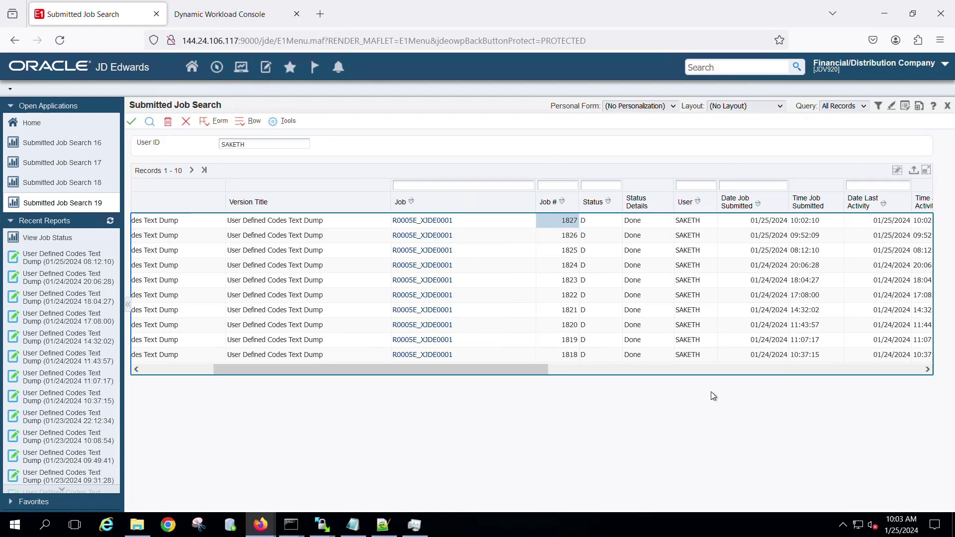
click(166, 370)
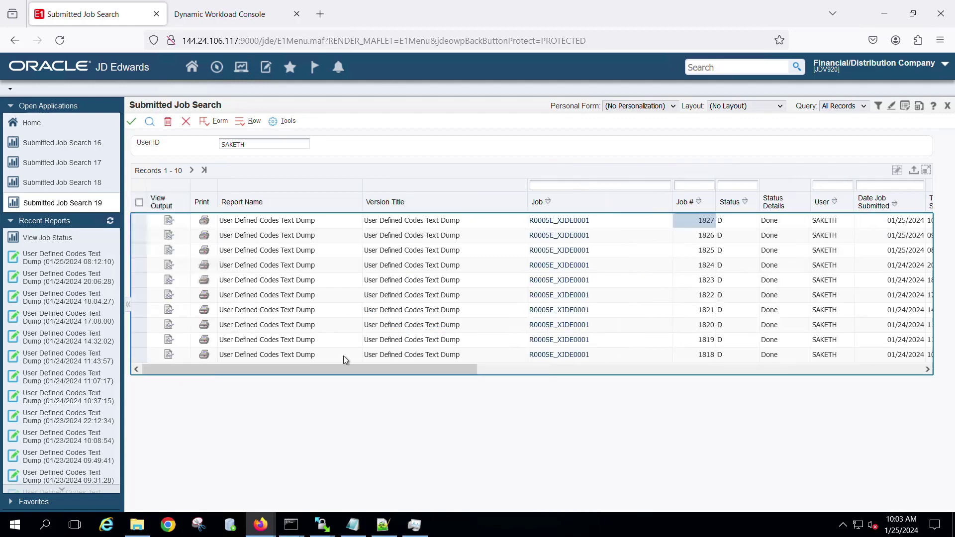